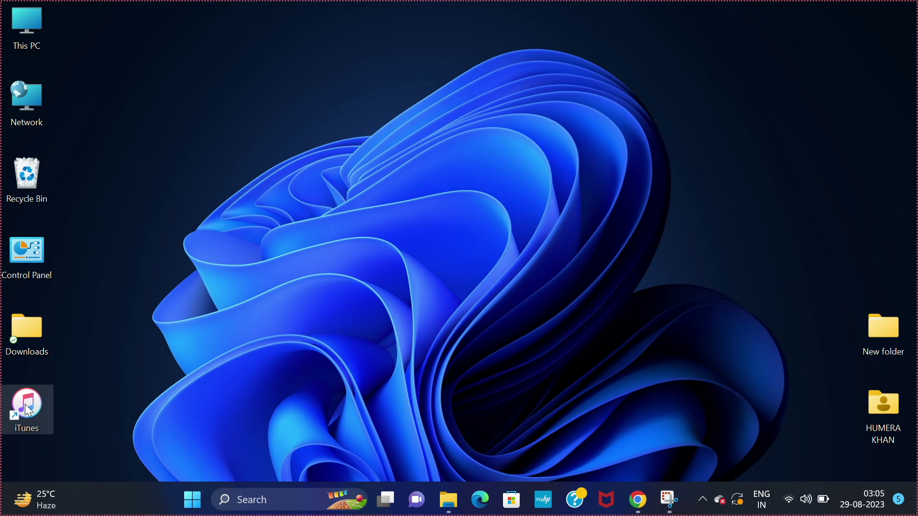
Launch iTunes from its desktop shortcut to show the Music library
{"action": "double_click", "coordinate": [25, 404]}
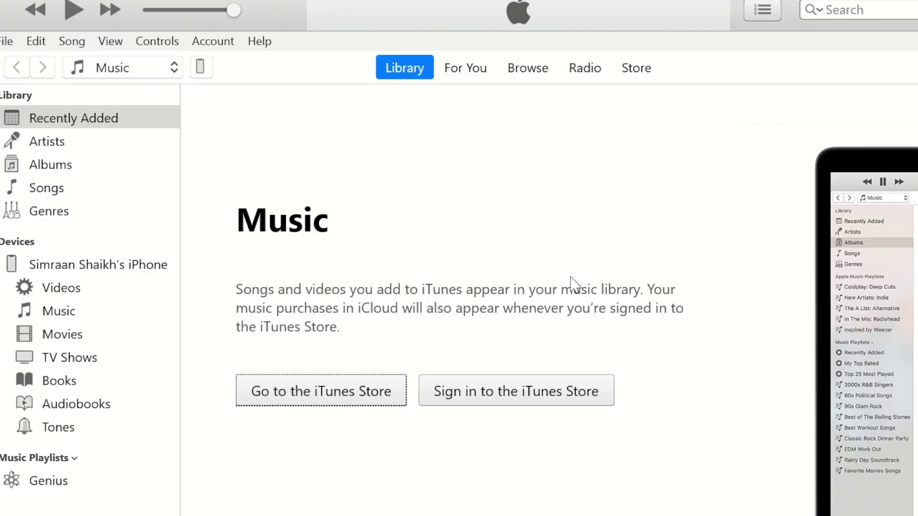
Select the iPhone device button beside the Music dropdown to show its Summary page
{"action": "left_click", "coordinate": [200, 67]}
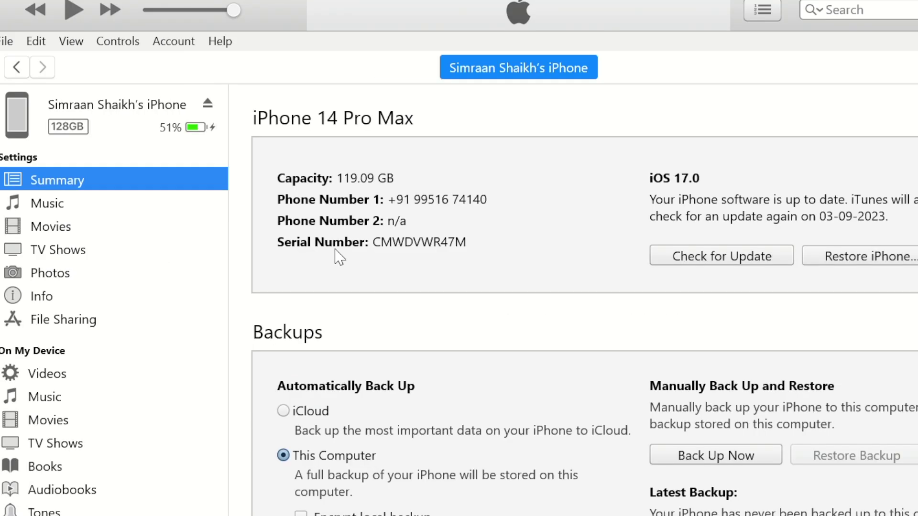
{"action": "scroll", "coordinate": [339, 257], "scroll_direction": "down", "scroll_amount": 4}
{"action": "scroll", "coordinate": [339, 257], "scroll_direction": "up", "scroll_amount": 4}
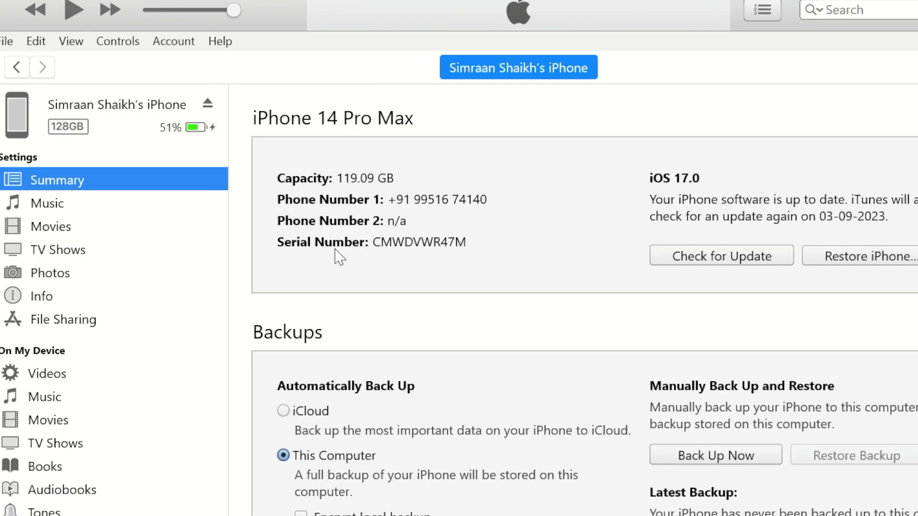